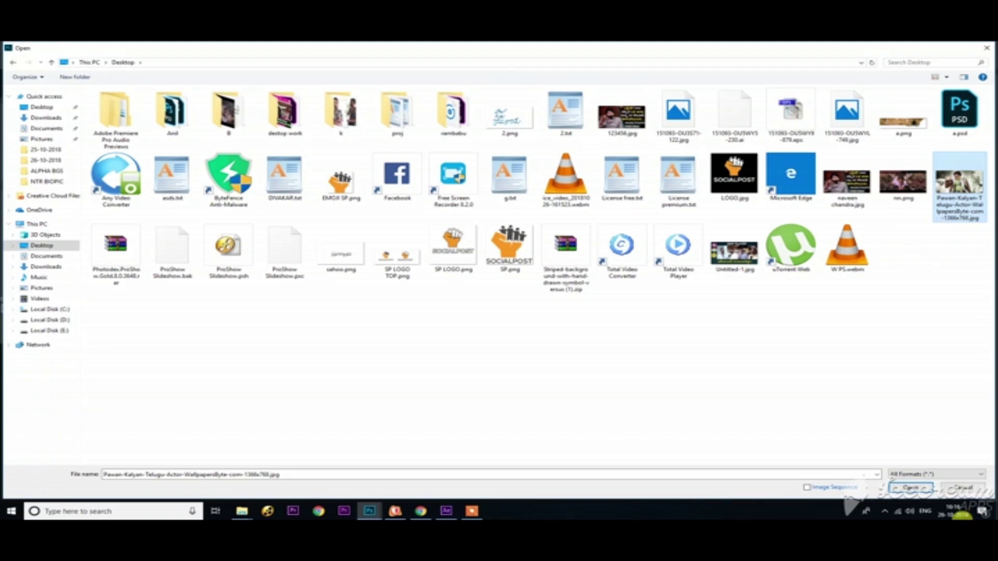
Step: Open the actor wallpaper JPG from the Desktop in its own window, maximized to fill the workspace
click(909, 487)
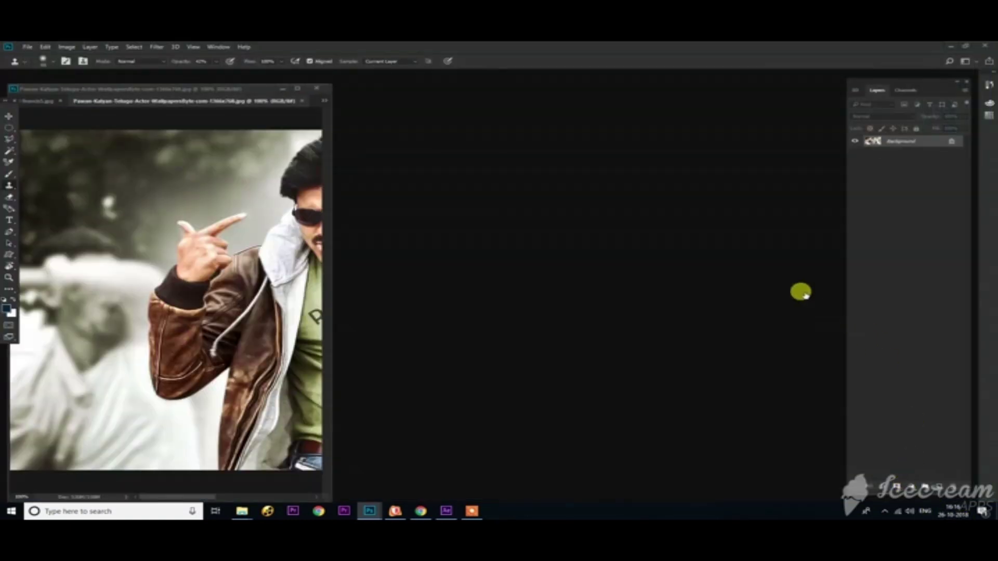
drag(187, 102, 190, 96)
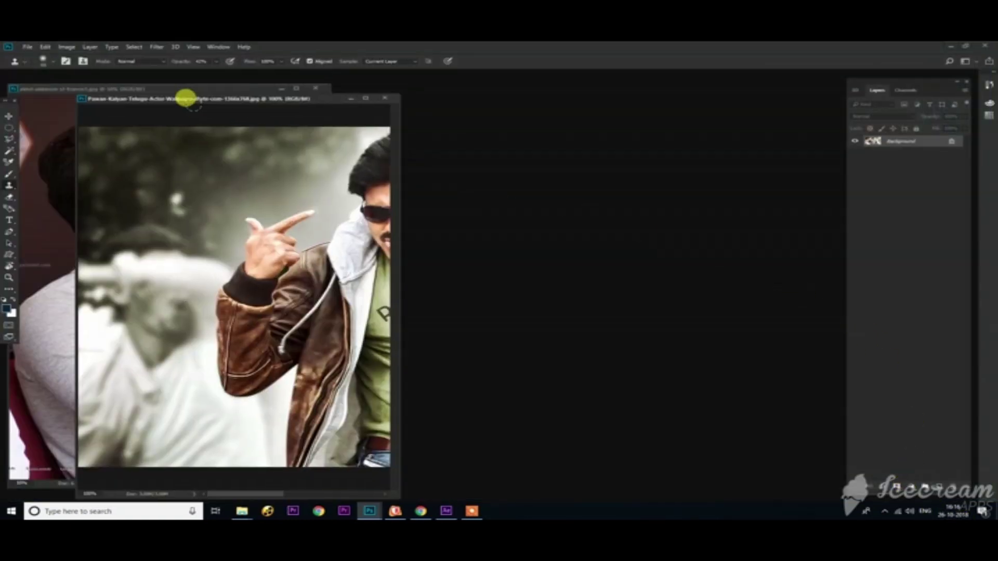
double_click(208, 100)
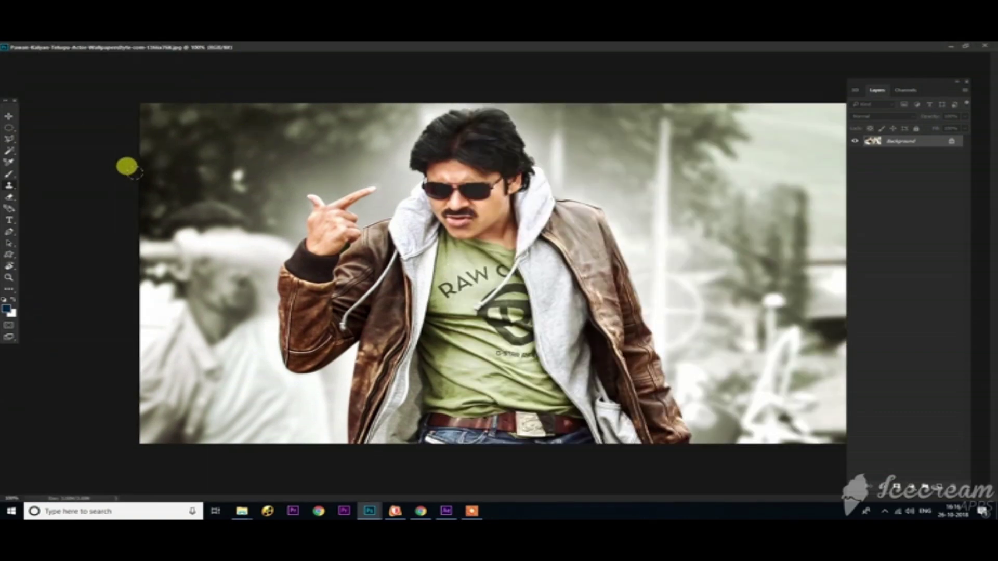
Step: Switch to the Pen Tool and place the first anchor at the bottom edge by the jacket's left side
click(9, 233)
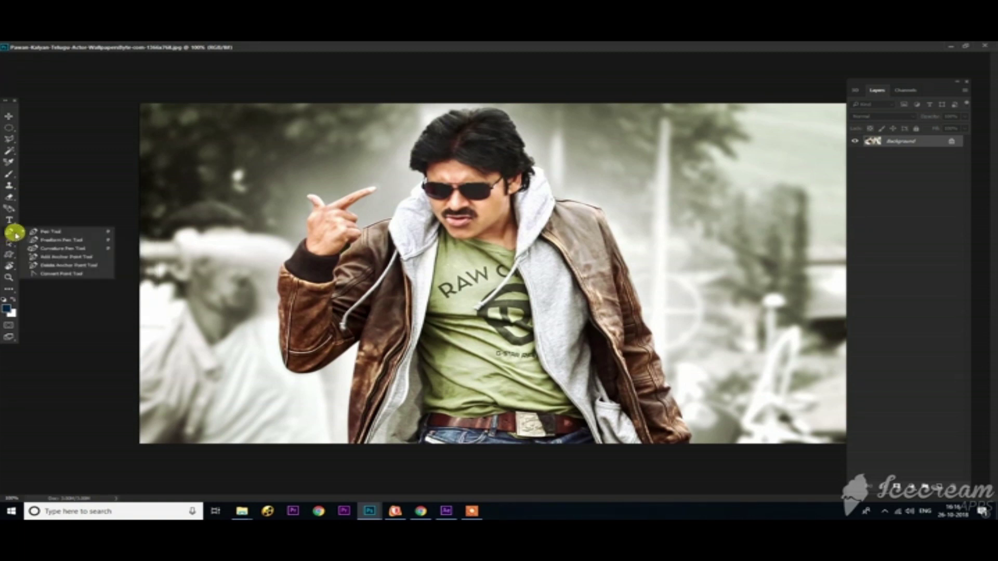
click(40, 231)
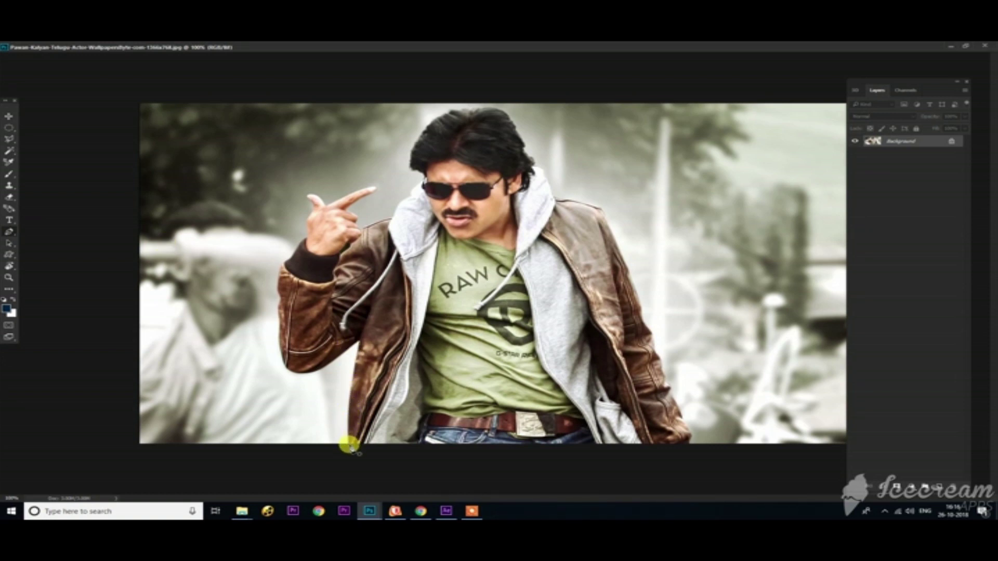
click(349, 445)
Step: Trace anchors up the jacket's left edge to where the sleeve meets the jacket
click(350, 388)
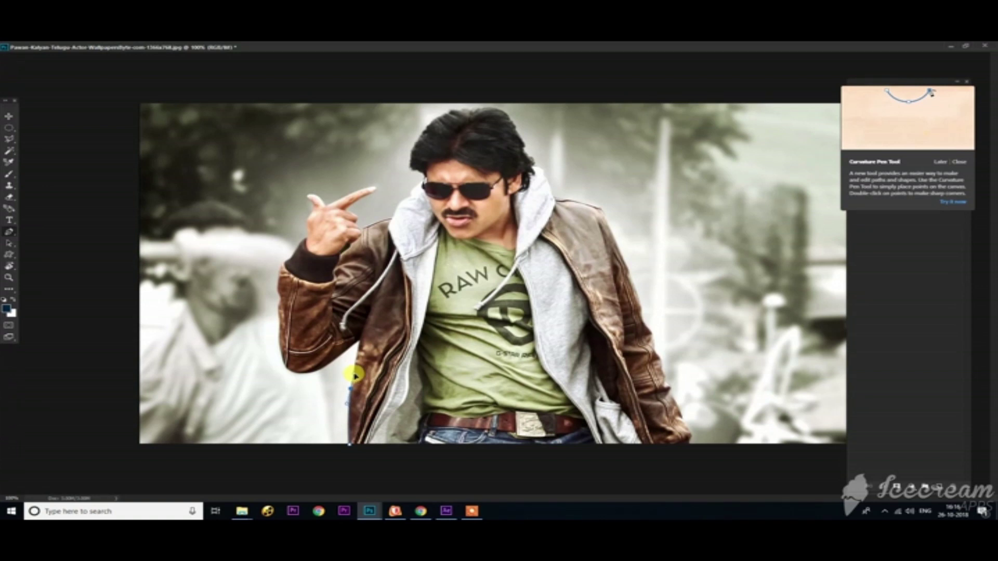
click(353, 375)
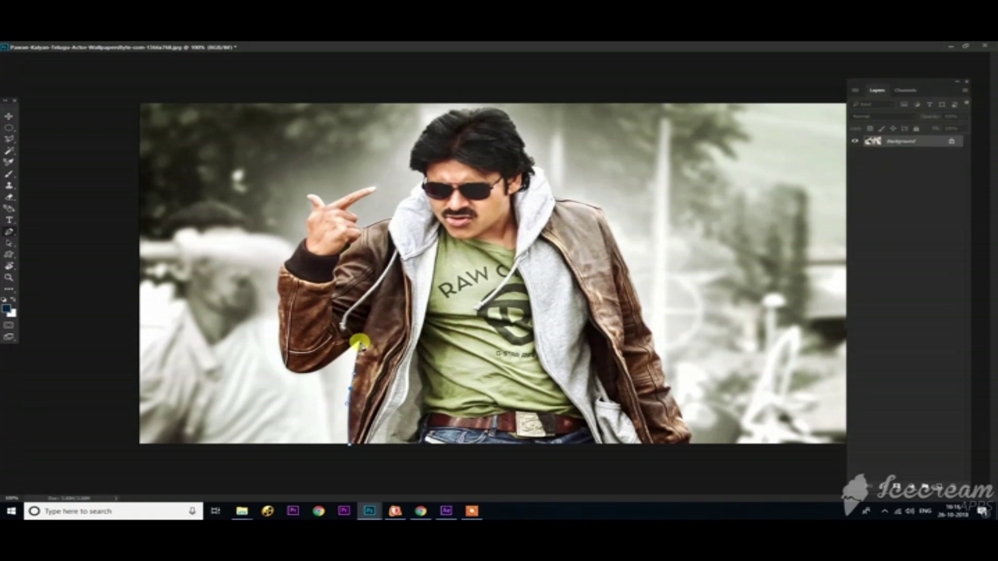
click(360, 341)
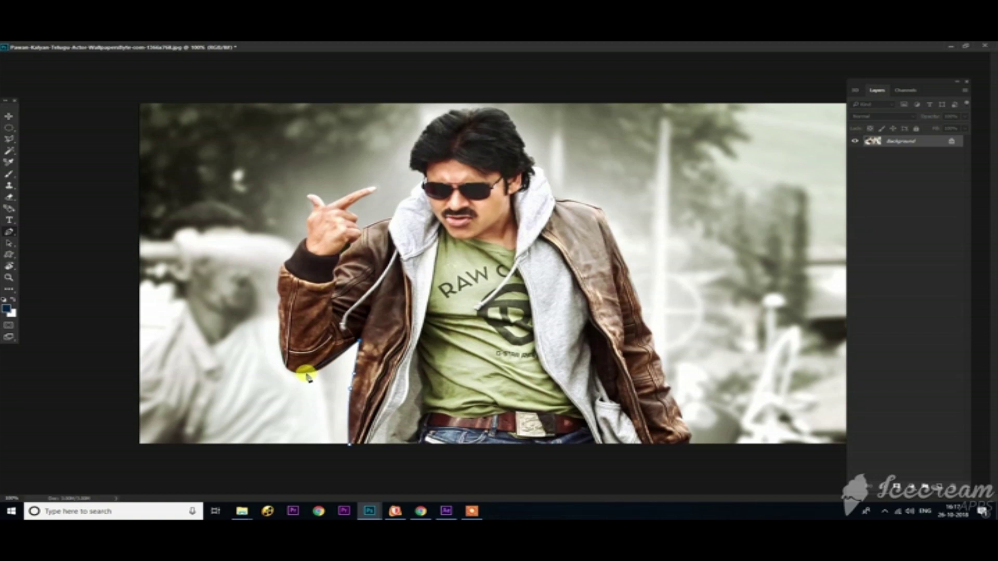
drag(306, 374, 289, 374)
click(284, 360)
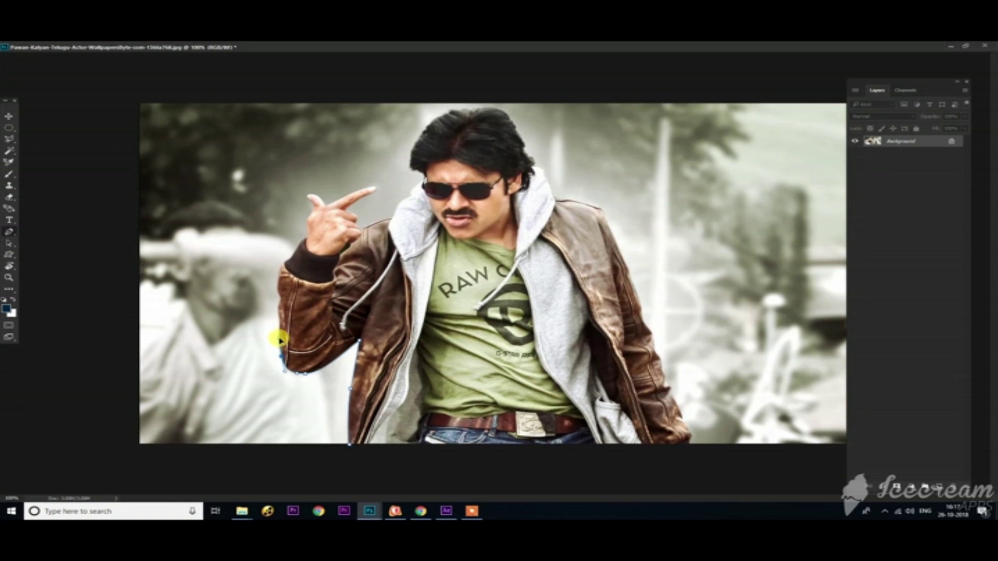
click(280, 334)
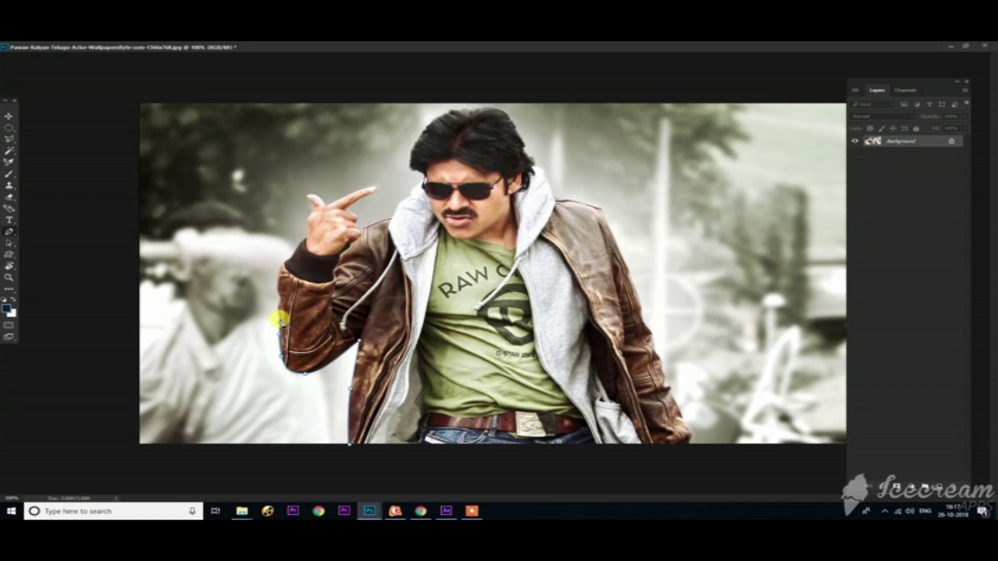
Step: Continue the path up the sleeve, over the cuff and along the hand to the raised finger
click(275, 308)
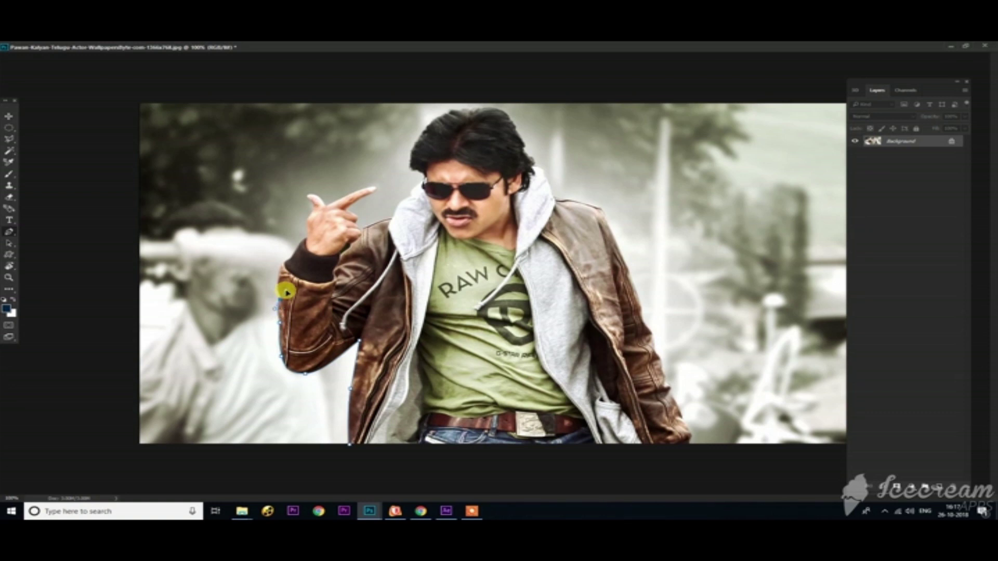
click(277, 287)
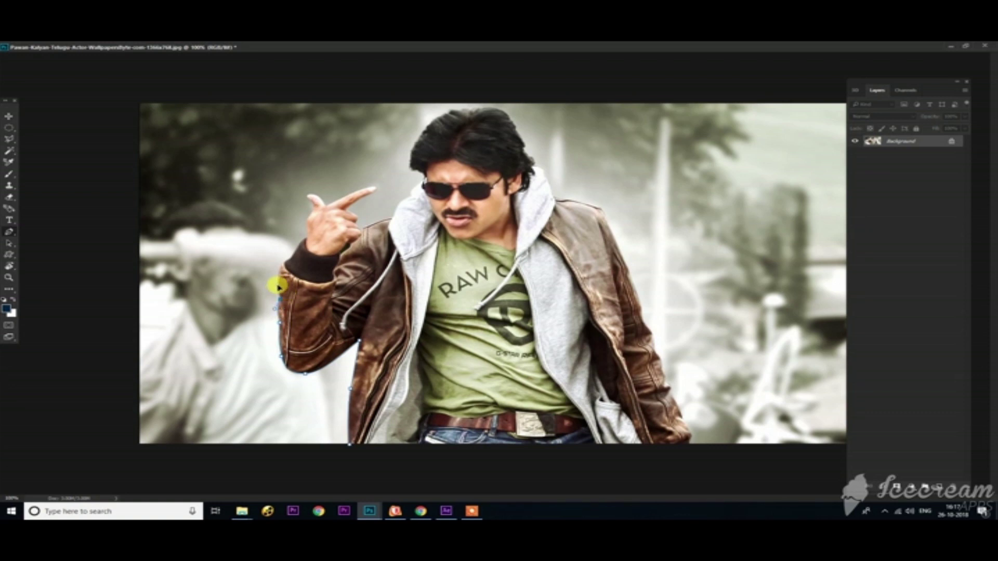
click(289, 262)
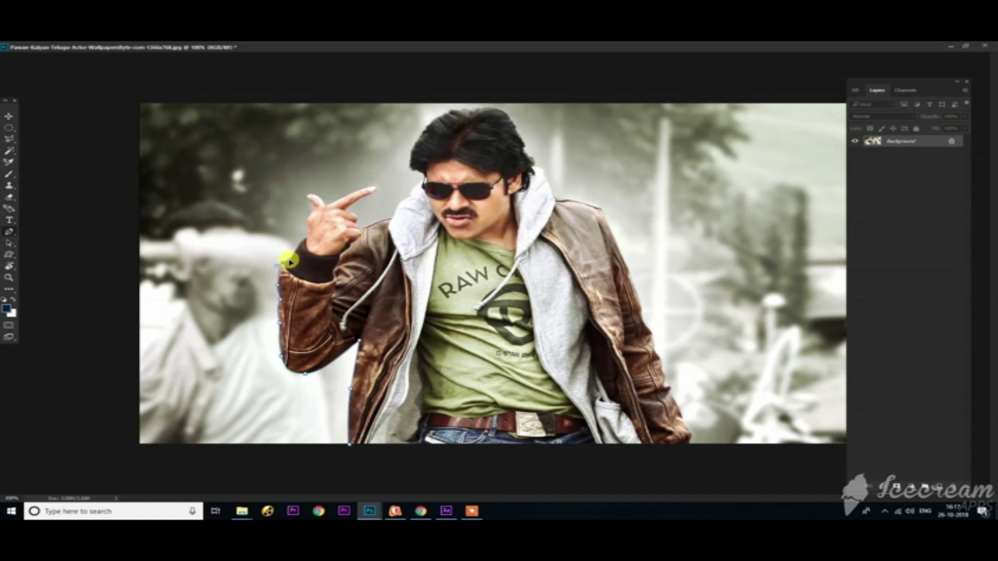
click(291, 255)
click(299, 243)
click(306, 240)
click(310, 221)
click(313, 208)
Step: Zoom to 200% and curve the path around the raised fingertip and along its edge
key(ctrl+plus)
scroll(314, 200, down, 1)
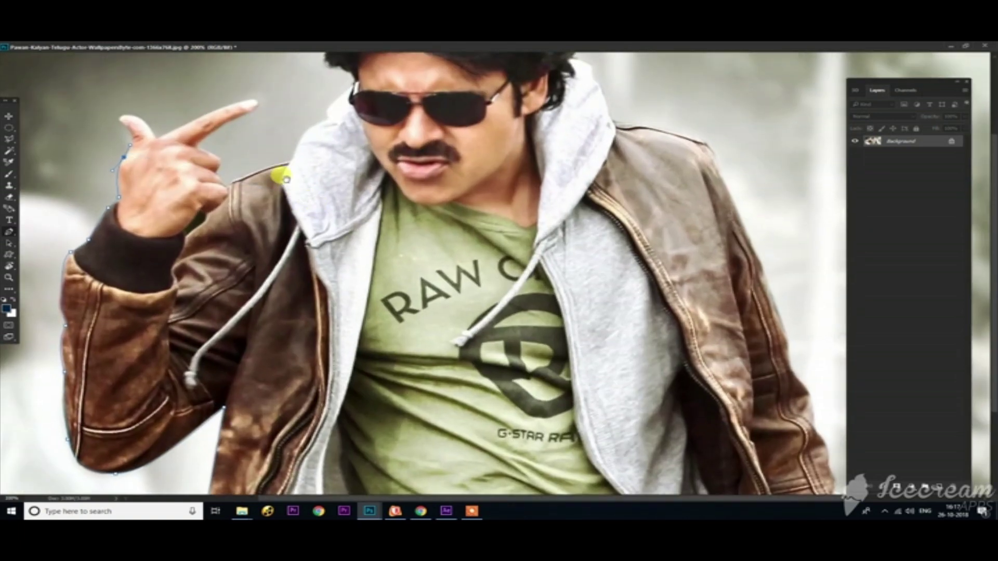
scroll(279, 172, up, 3)
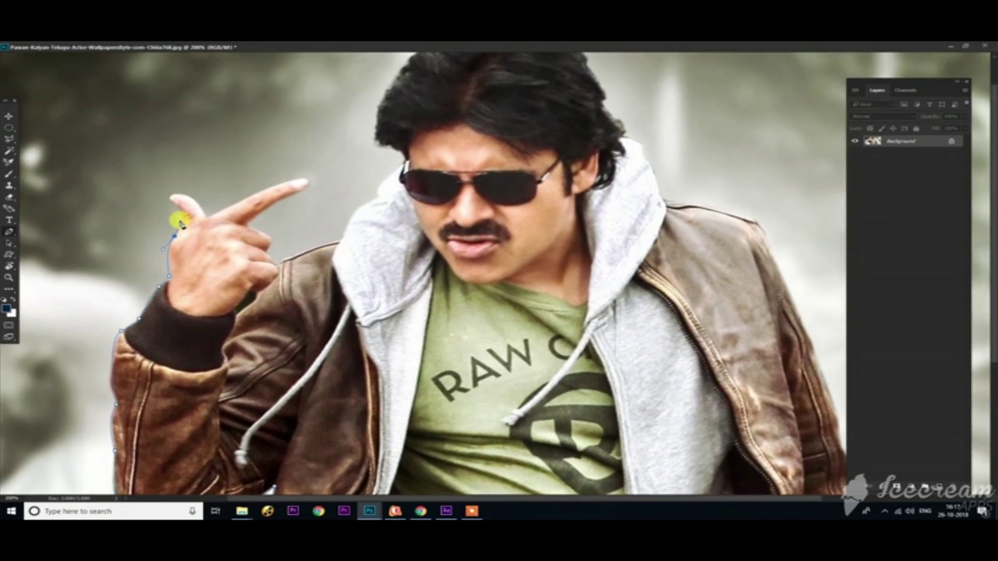
drag(183, 220, 162, 197)
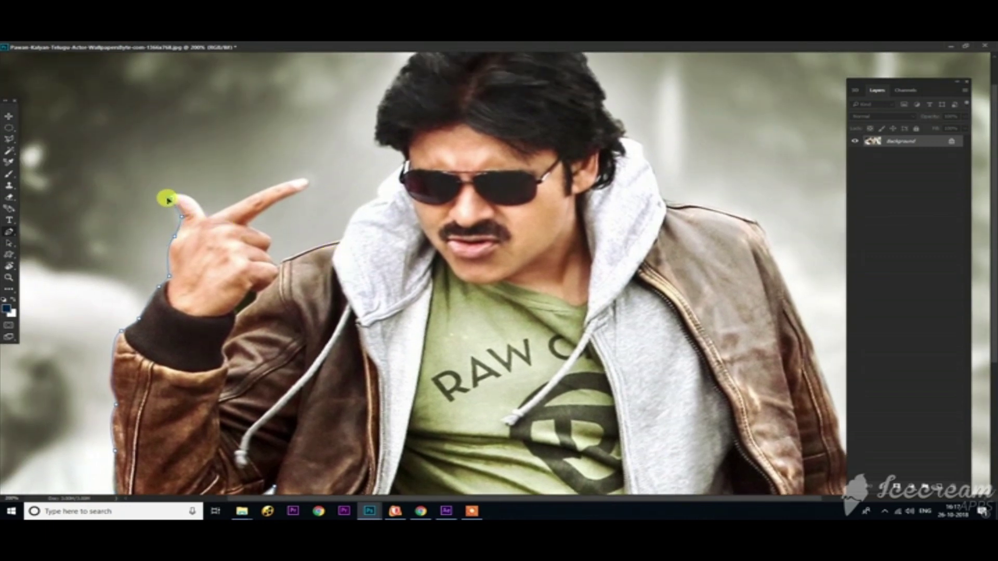
key(z)
key(p)
click(170, 193)
drag(177, 194, 207, 217)
click(206, 214)
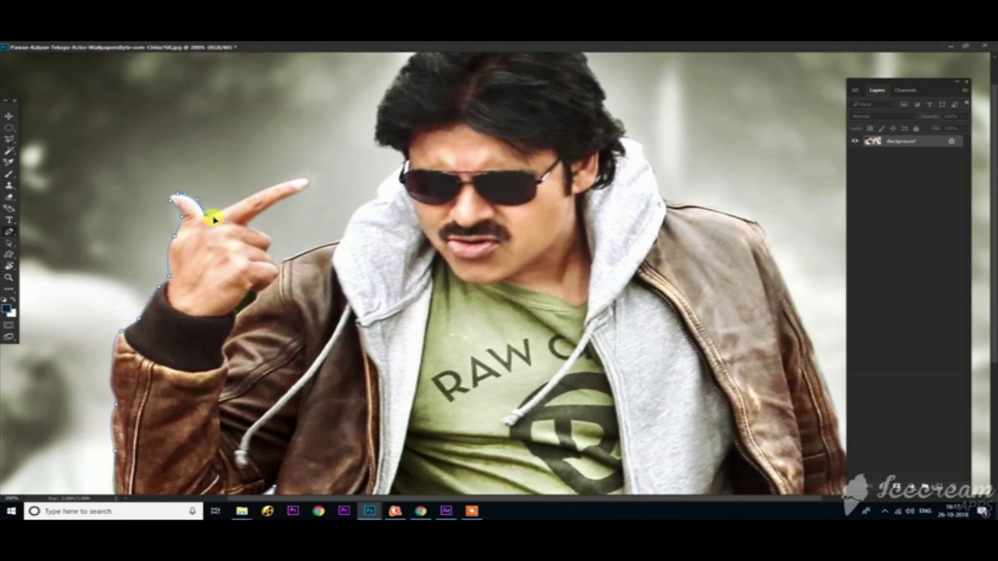
click(216, 213)
Step: Outline the pointing finger with a sharp corner at its tip and curves along its underside
click(265, 190)
click(298, 178)
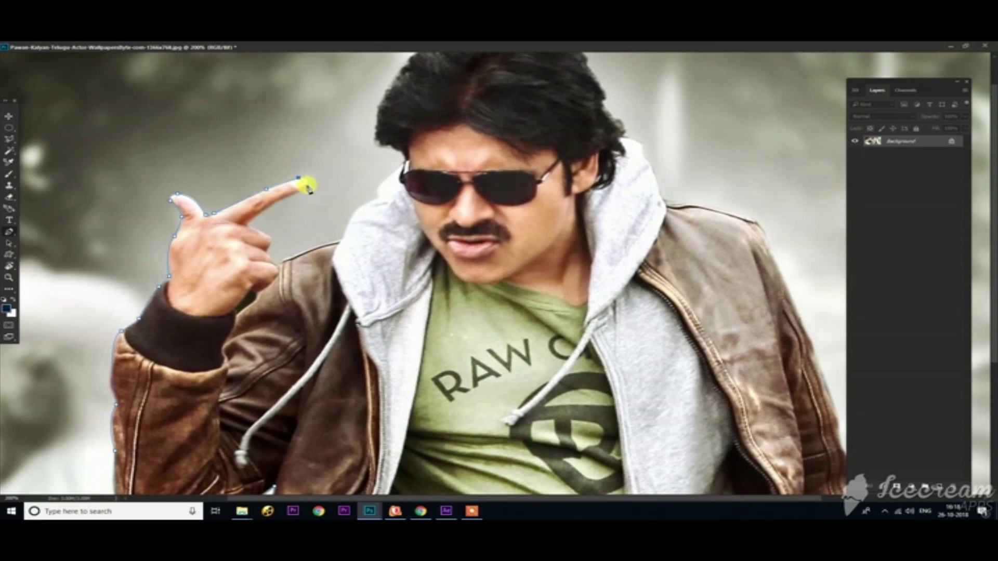
drag(307, 184, 304, 195)
alt+click(306, 191)
drag(270, 206, 254, 219)
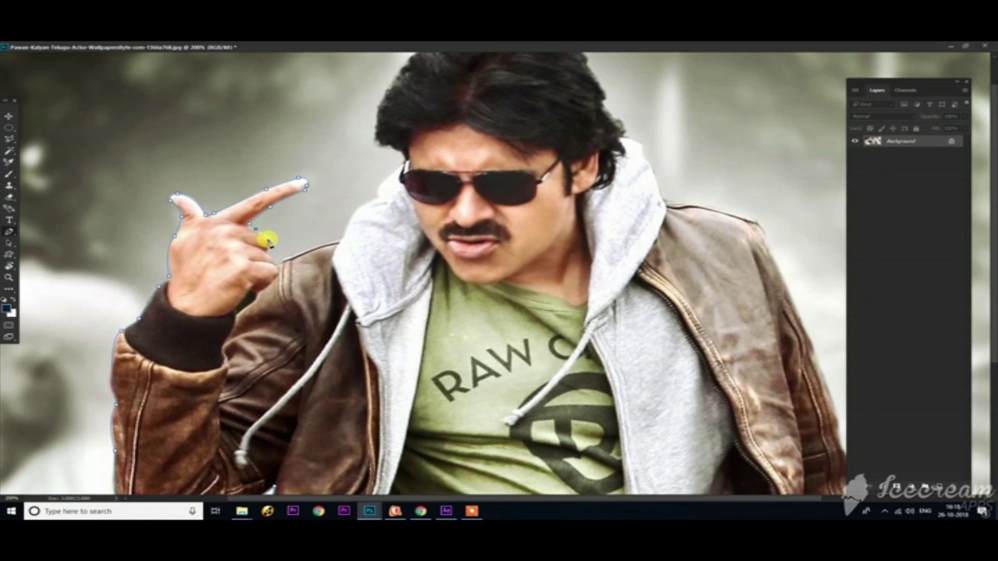
drag(270, 243, 266, 253)
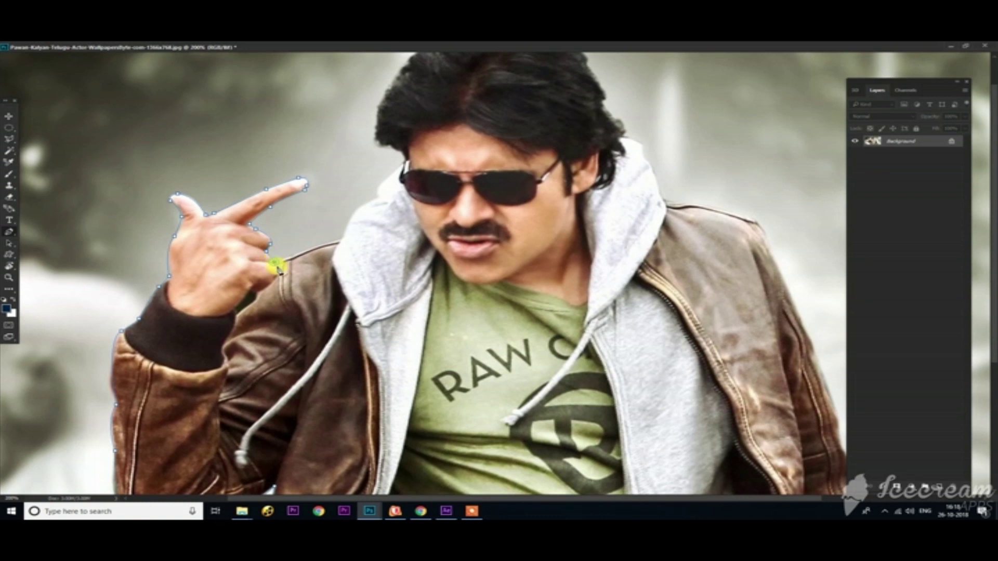
Step: Extend the path along the jacket shoulder and up the hood edge to the hairline
click(282, 260)
drag(314, 247, 343, 242)
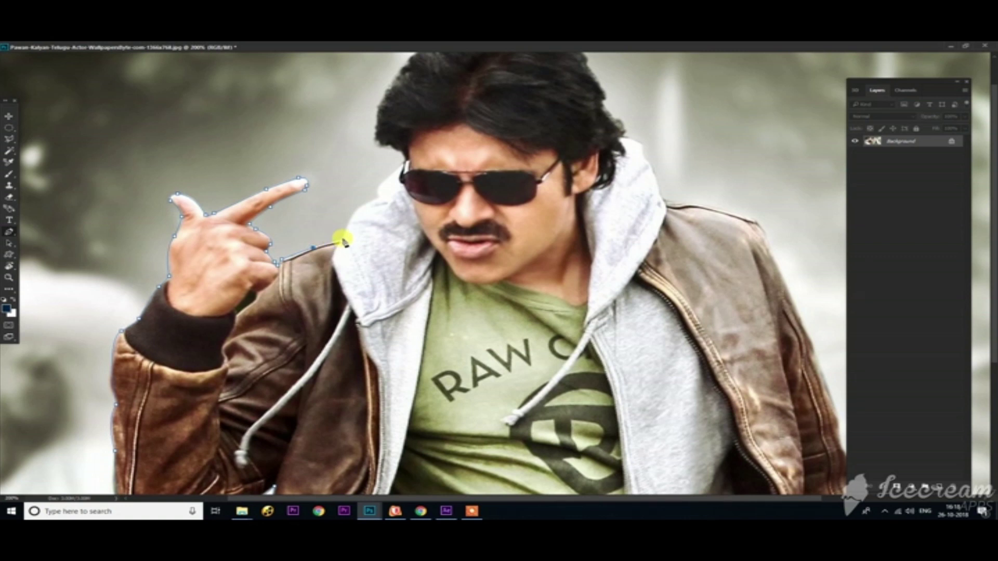
mouse_move(358, 207)
mouse_down()
mouse_move(378, 202)
mouse_move(392, 180)
mouse_up()
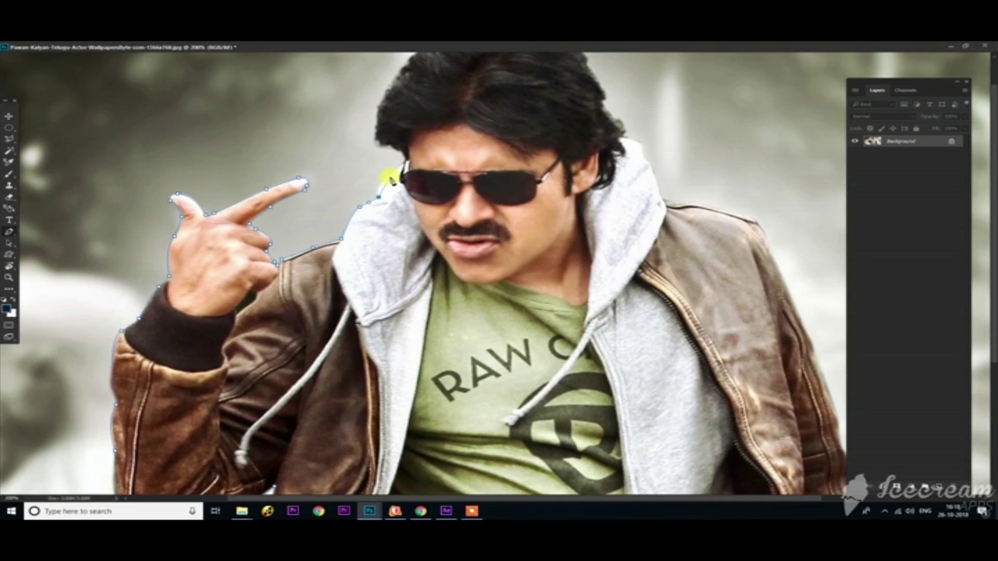
click(404, 155)
mouse_move(404, 156)
mouse_down()
mouse_move(378, 149)
mouse_move(389, 98)
mouse_up()
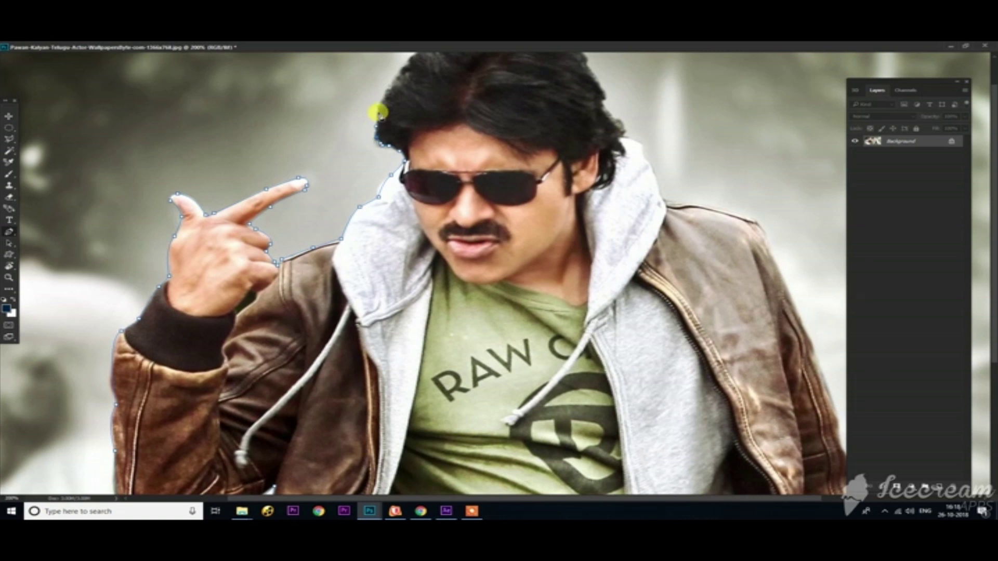
Step: Trace the path over the top of the hair and along the right jacket shoulder
mouse_move(390, 85)
mouse_down()
mouse_move(369, 125)
mouse_move(408, 82)
mouse_move(440, 67)
mouse_move(465, 71)
mouse_move(449, 70)
mouse_up()
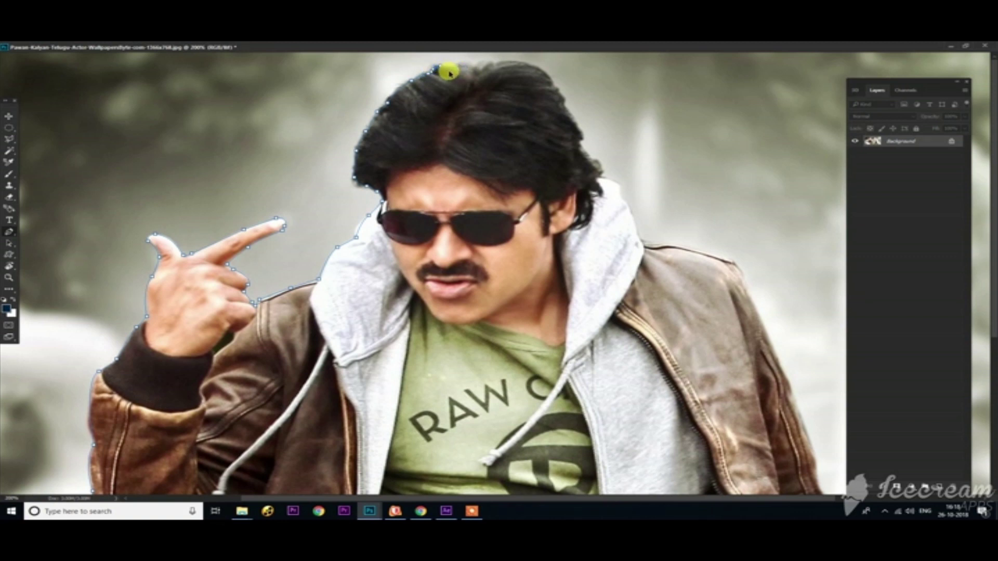
mouse_move(446, 72)
mouse_down()
mouse_move(534, 65)
mouse_move(565, 100)
mouse_move(590, 165)
mouse_move(626, 196)
mouse_move(638, 233)
mouse_up()
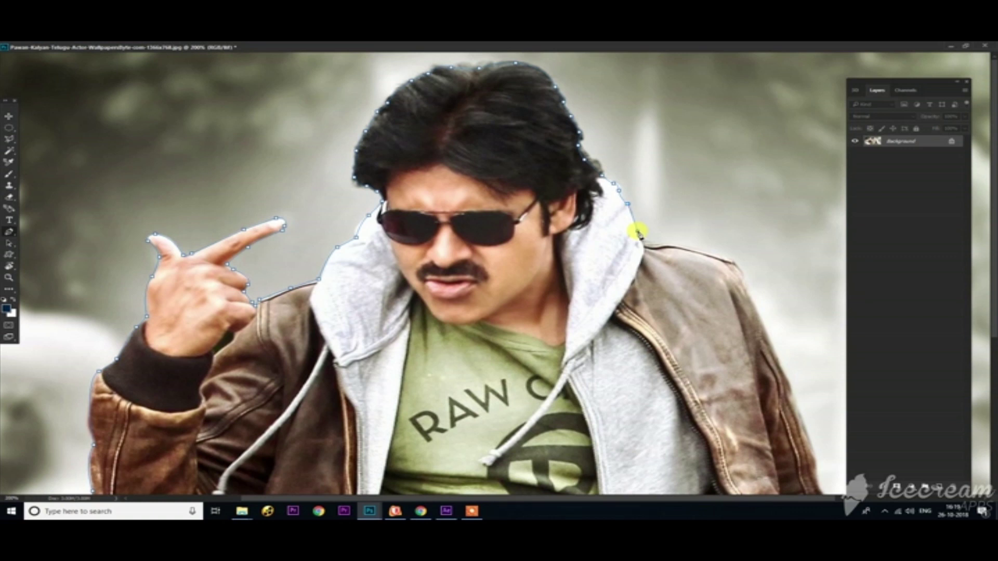
click(643, 238)
click(688, 247)
click(731, 256)
click(748, 284)
Step: Add anchors down the right jacket sleeve edge
mouse_move(709, 292)
mouse_down()
mouse_move(590, 166)
mouse_move(556, 149)
mouse_up()
click(638, 228)
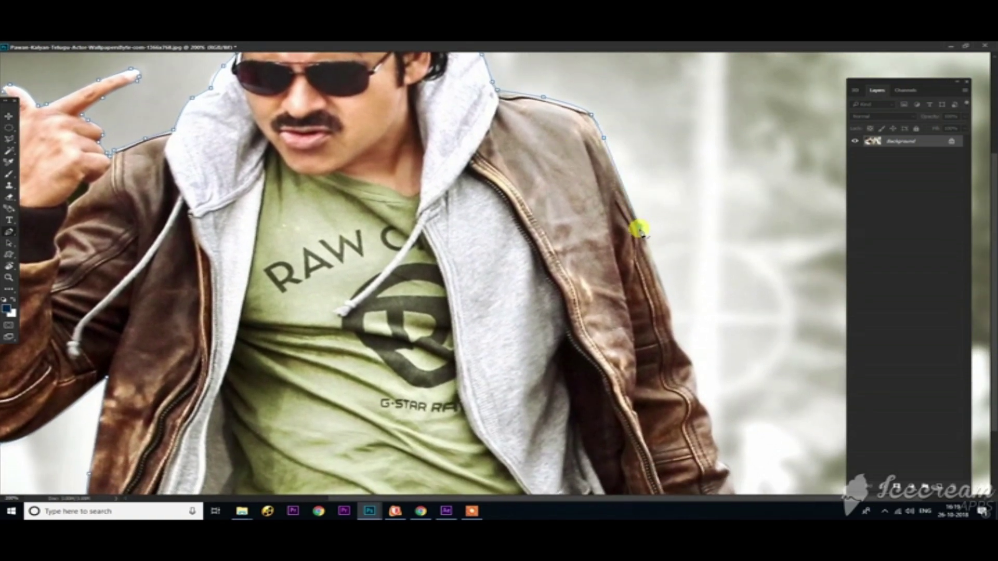
click(666, 293)
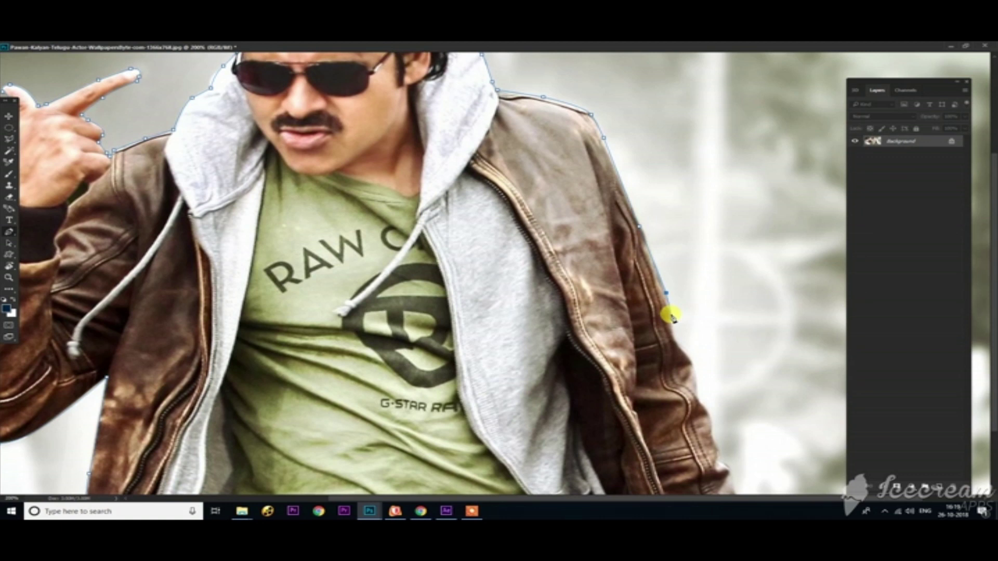
click(671, 315)
click(676, 341)
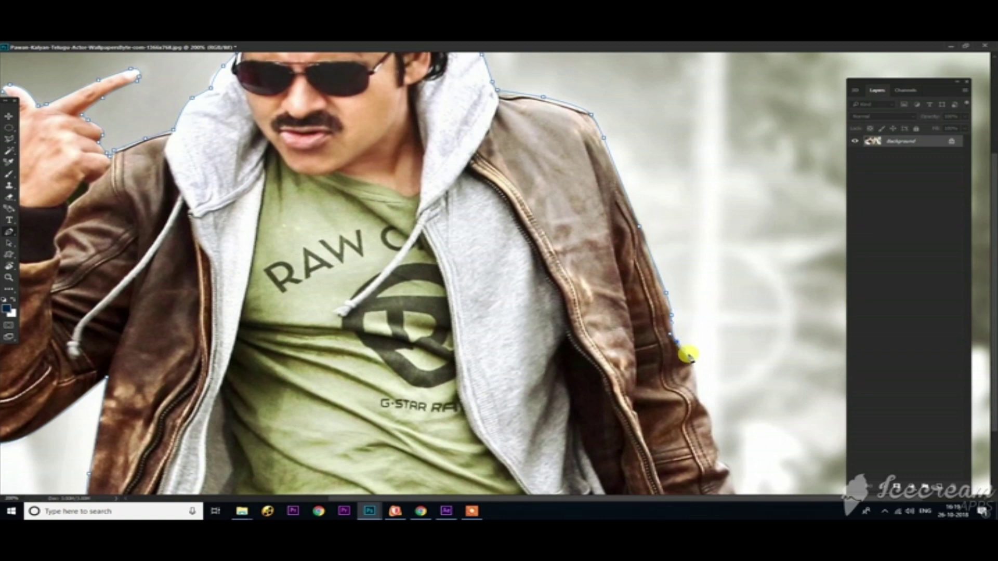
click(695, 369)
click(699, 399)
click(712, 420)
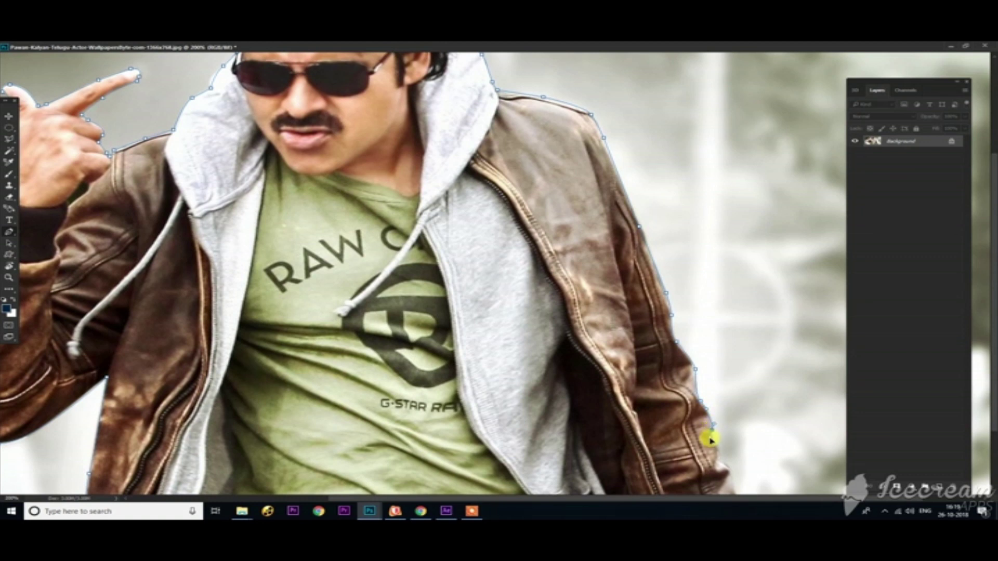
Step: Continue the path down the lower sleeve edge toward the photo's bottom
drag(670, 431, 604, 342)
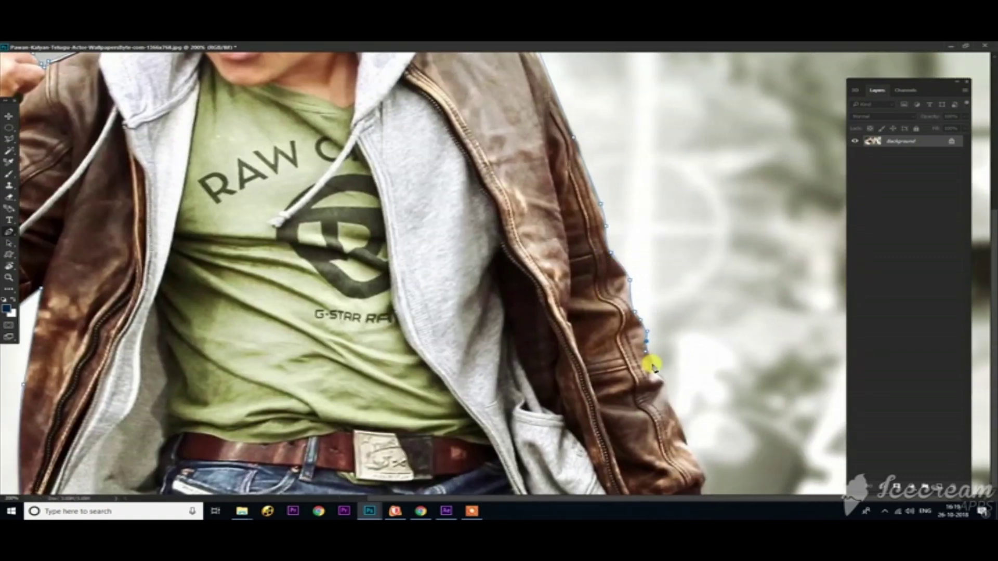
click(653, 367)
click(661, 377)
click(666, 387)
click(674, 409)
scroll(622, 364, left, 2)
Step: Add two anchors below the image, close the path at its start, and convert it to a selection
key(ctrl+minus)
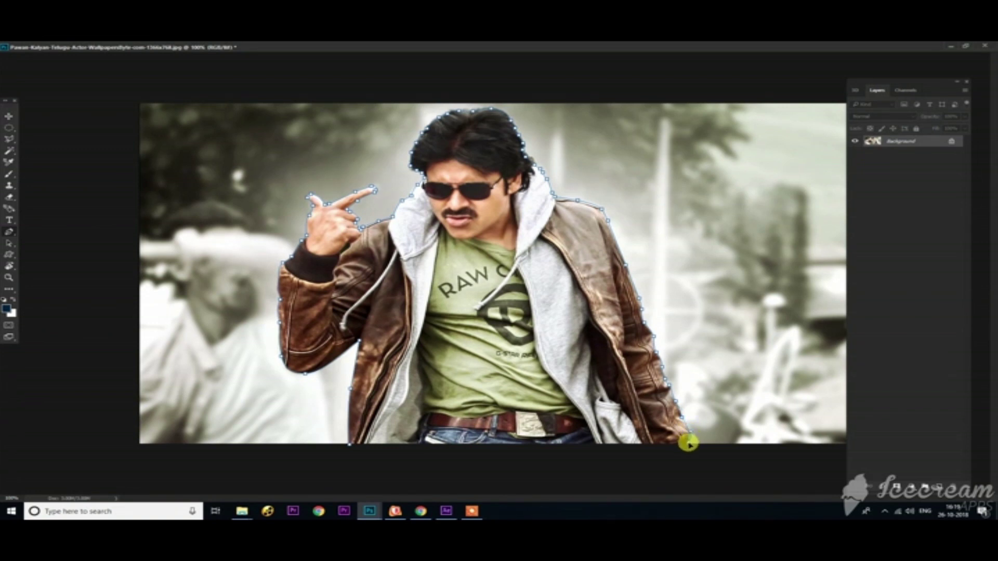
click(687, 445)
click(455, 461)
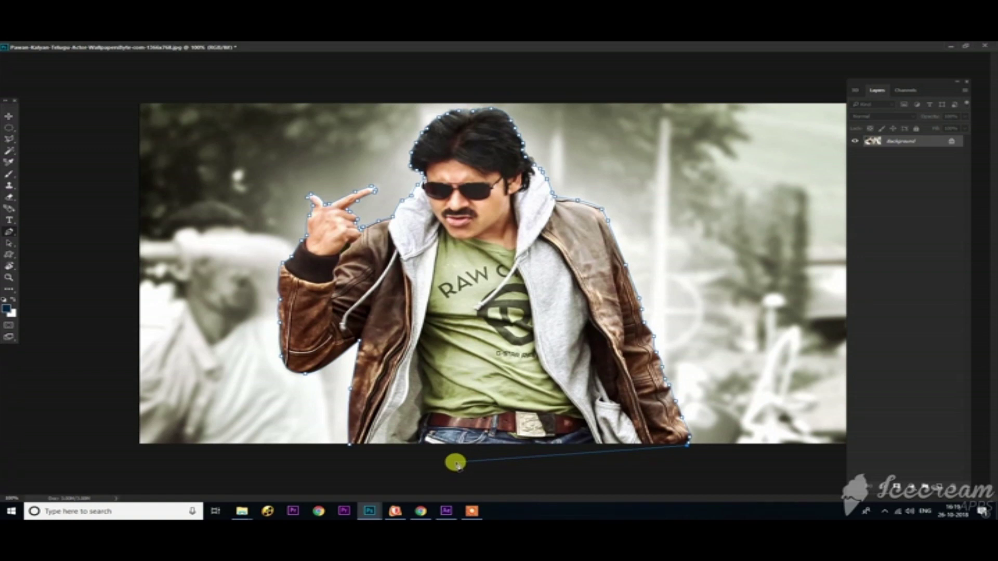
click(352, 446)
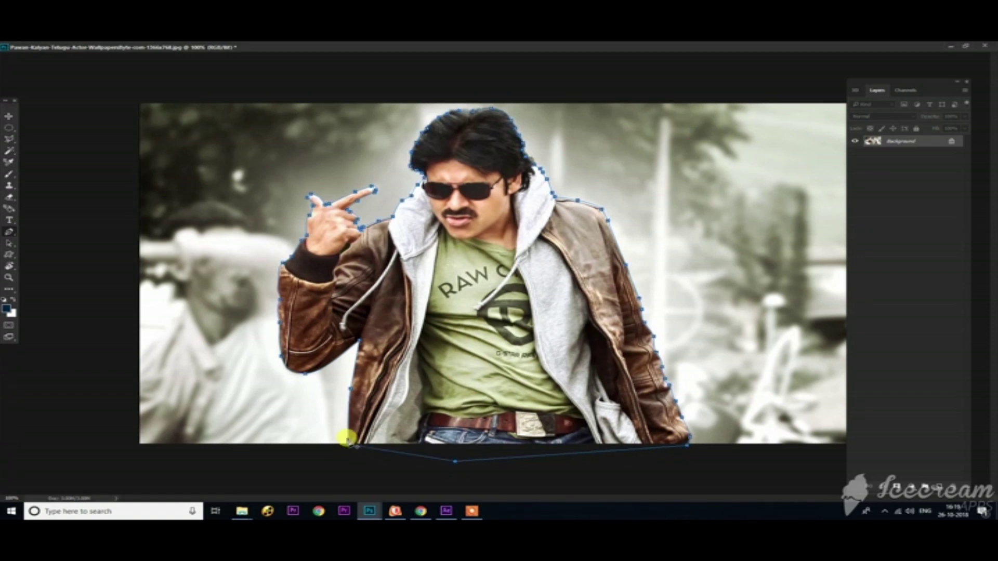
key(ctrl+Return)
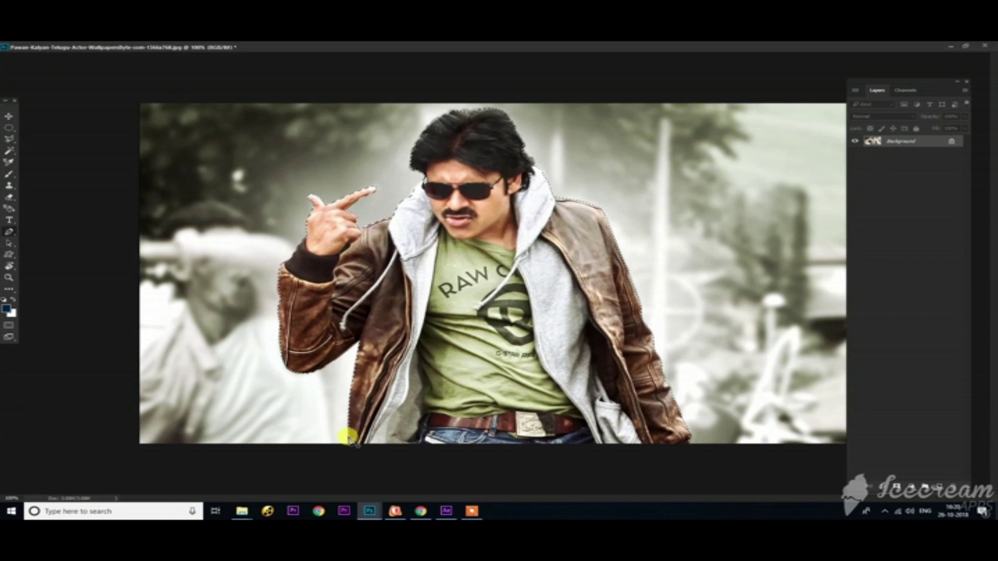
Step: Invert the selection, unlock Background into Layer 0, and delete the background to transparency
key(ctrl+shift+i)
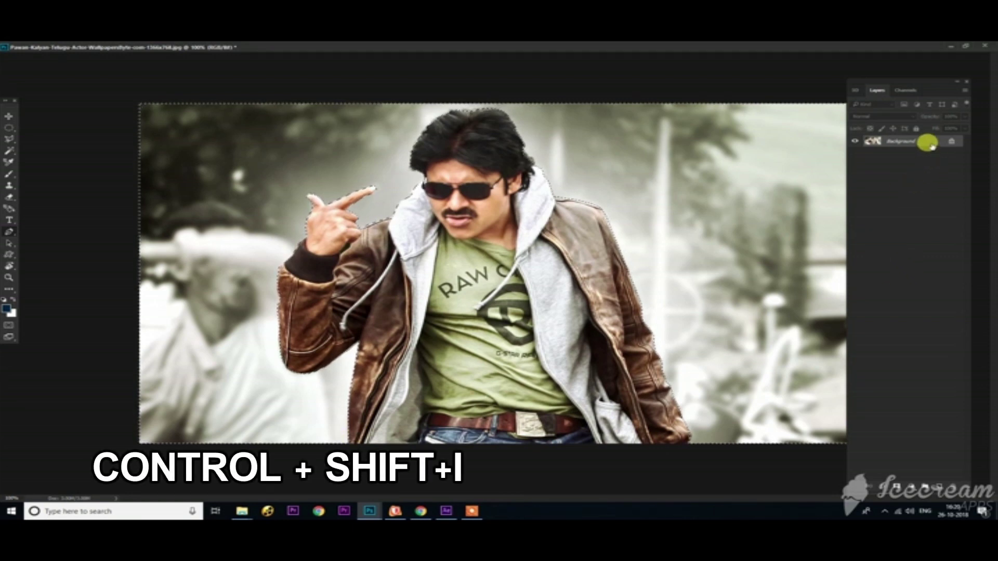
key(shift+F5)
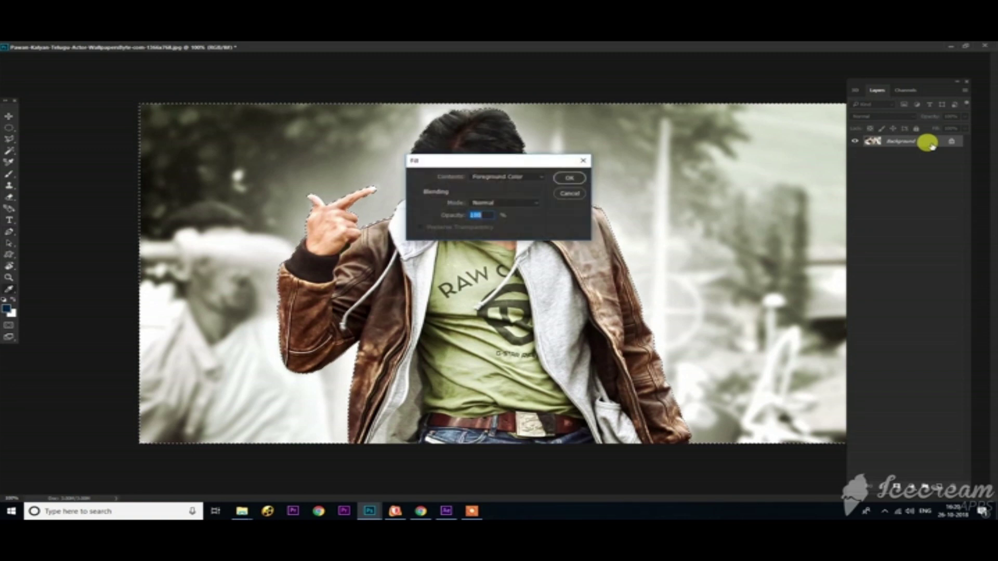
key(Escape)
double_click(932, 146)
key(Return)
key(Delete)
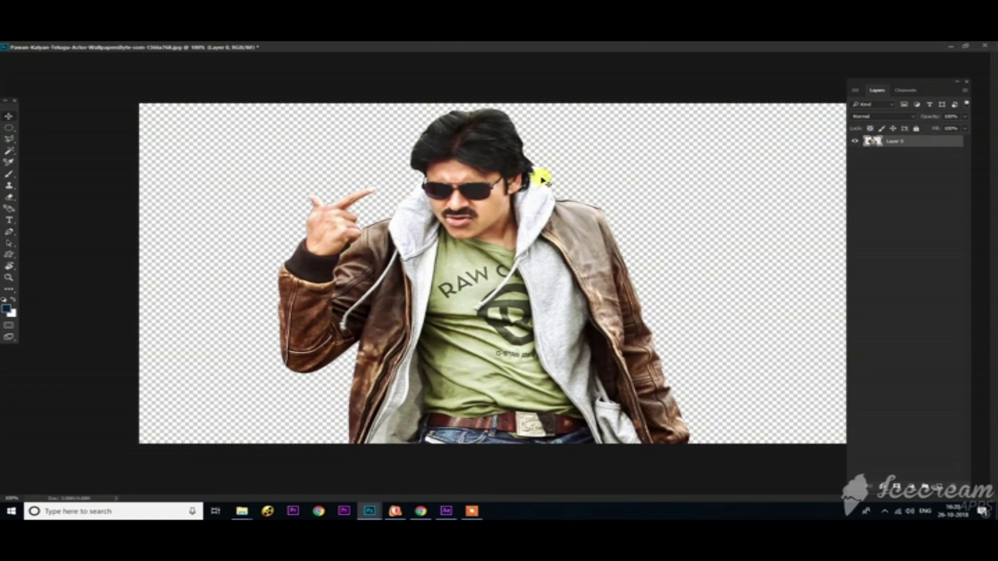
Step: Alt-drag the cut-out man with the Move tool to place a duplicate beside him
drag(490, 201, 492, 204)
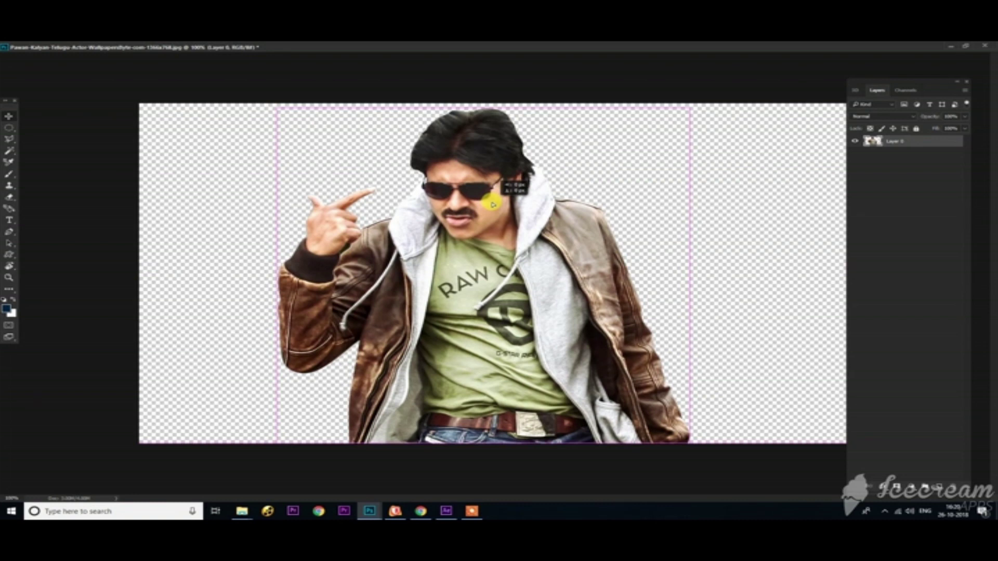
mouse_move(492, 204)
mouse_down()
mouse_move(716, 271)
mouse_move(704, 283)
mouse_move(238, 279)
mouse_up()
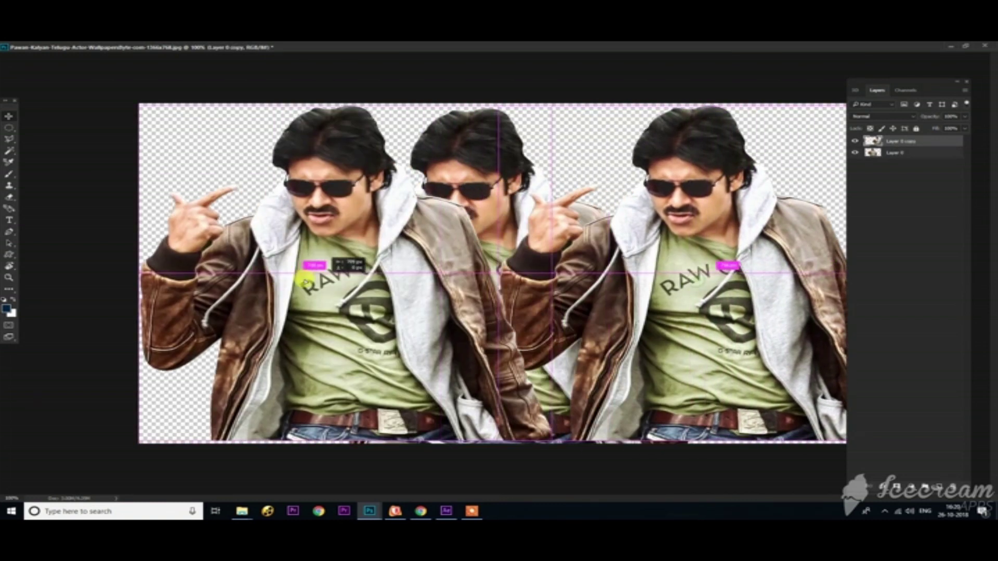